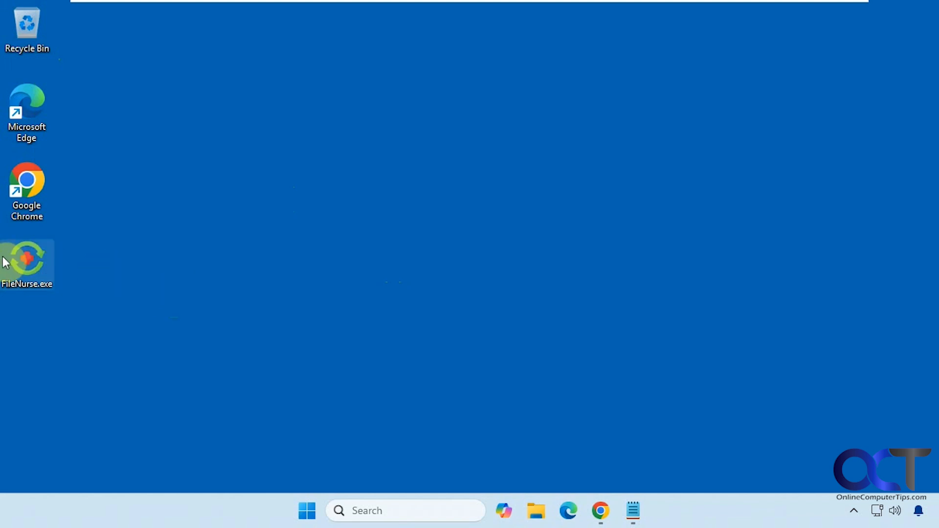
# Launch FileNurse from the desktop and agree to run it with administrator rights
pyautogui.doubleClick(25, 264)
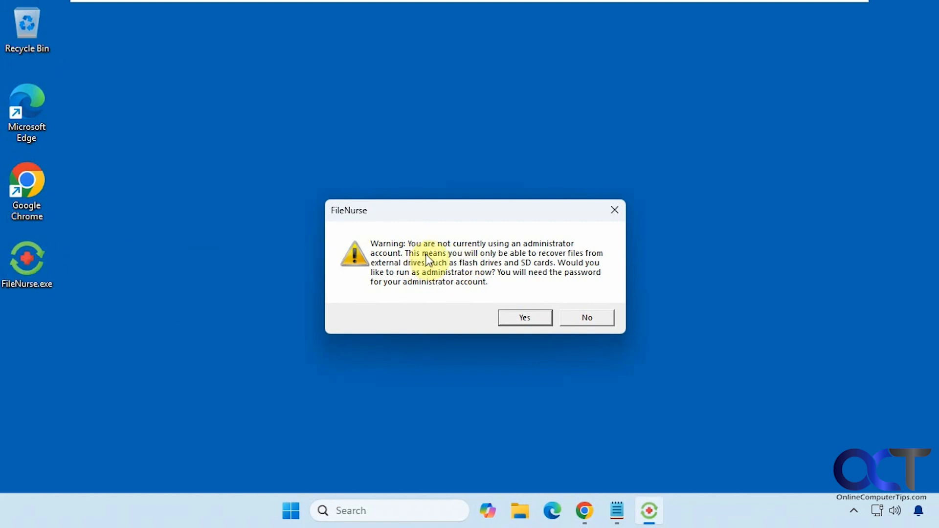
pyautogui.click(519, 320)
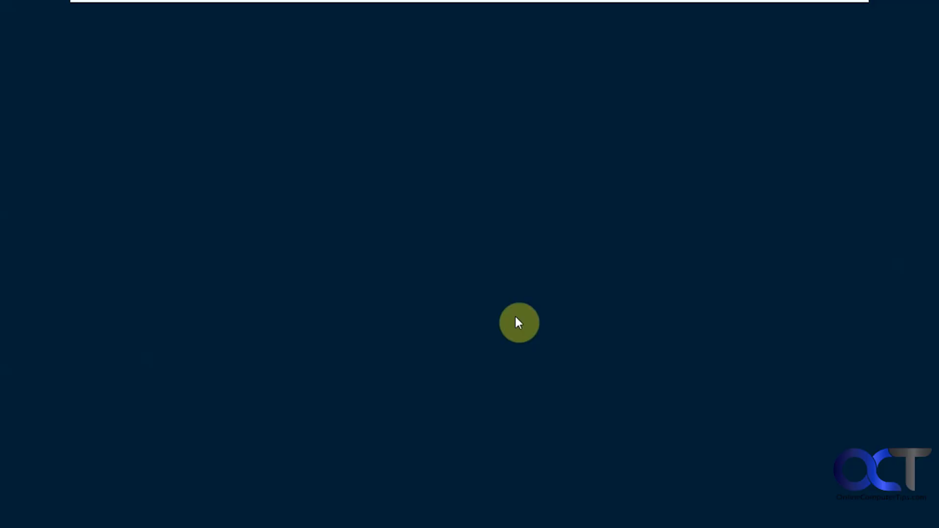
pyautogui.click(430, 380)
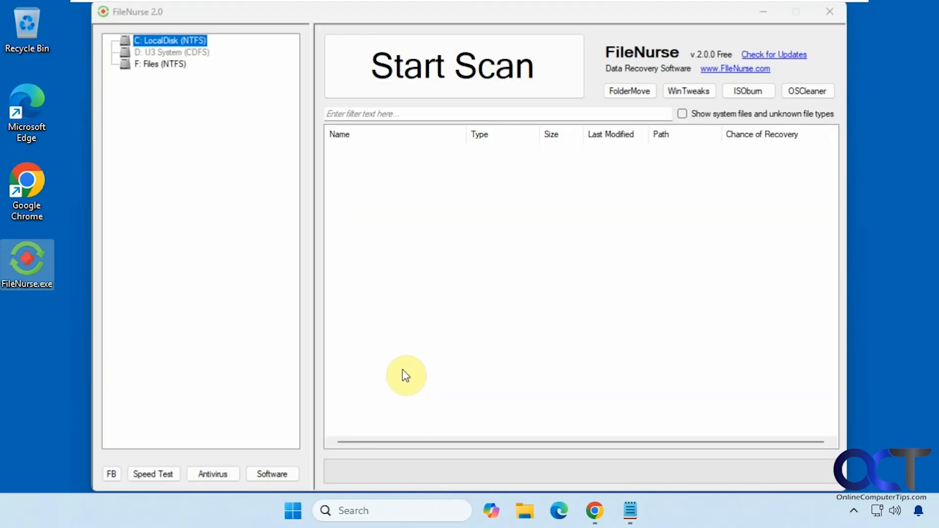
# Scan the C: LocalDisk (NTFS) drive for deleted files
pyautogui.click(186, 51)
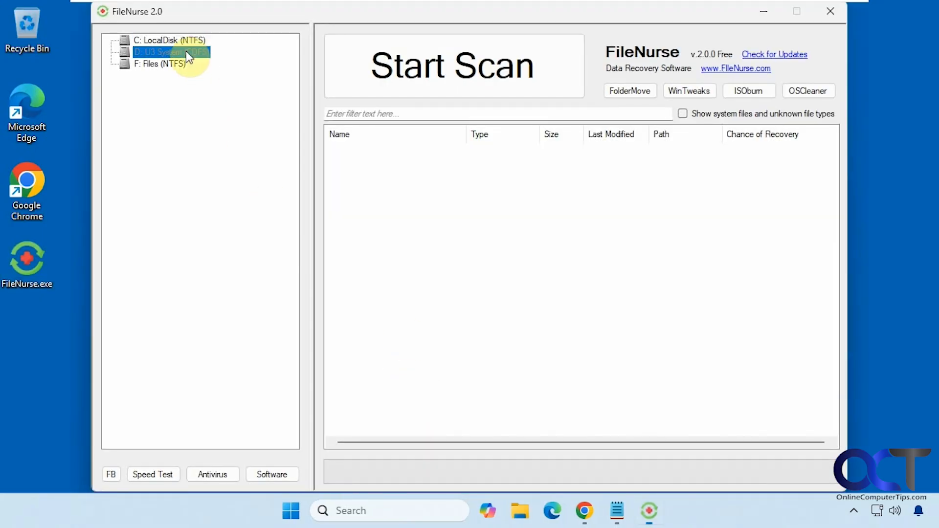
pyautogui.click(169, 64)
pyautogui.click(178, 41)
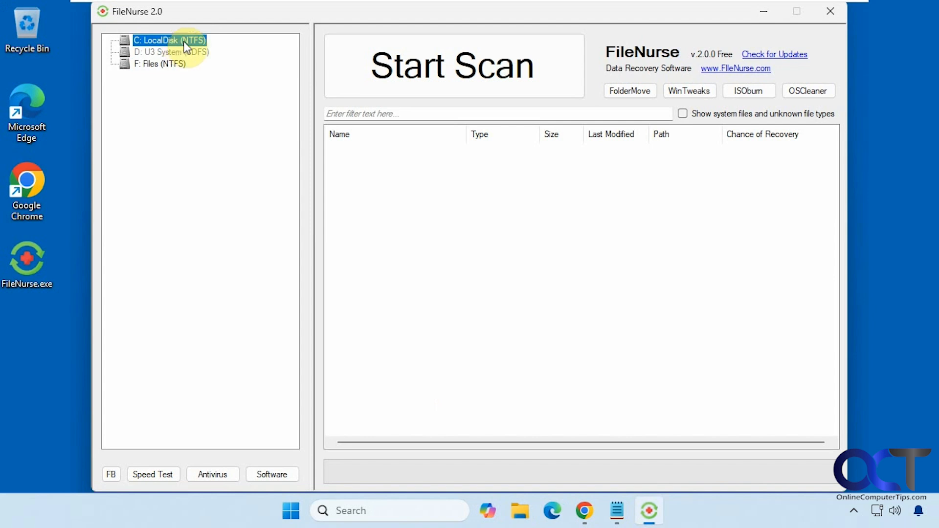
pyautogui.click(442, 66)
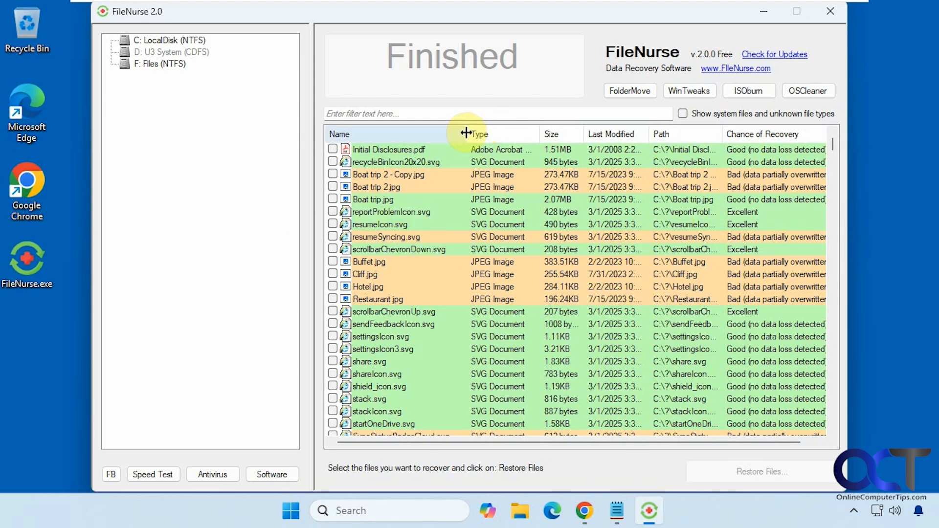
# Sort the scan results by name, narrowing the Name and Type columns and widening the Path column
pyautogui.moveTo(465, 132)
pyautogui.mouseDown()
pyautogui.moveTo(438, 132)
pyautogui.moveTo(449, 133)
pyautogui.mouseUp()
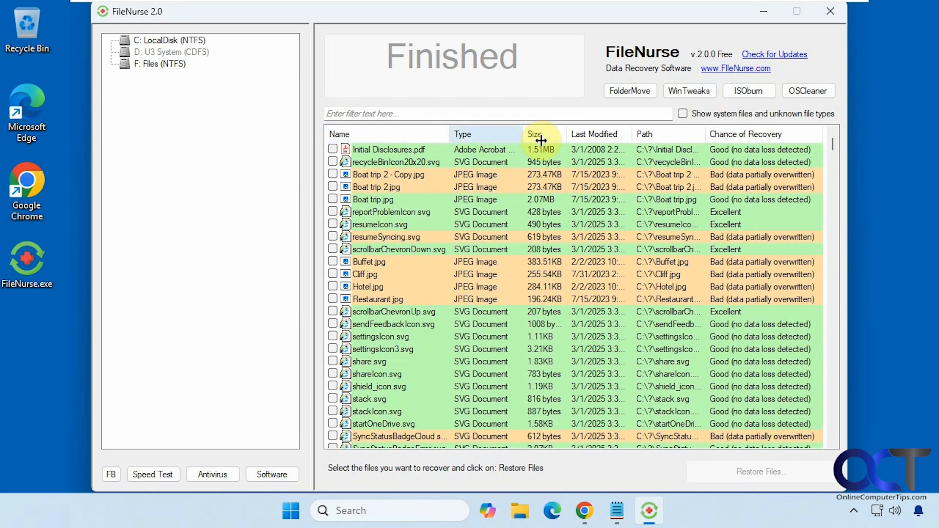
pyautogui.moveTo(523, 132); pyautogui.dragTo(511, 131)
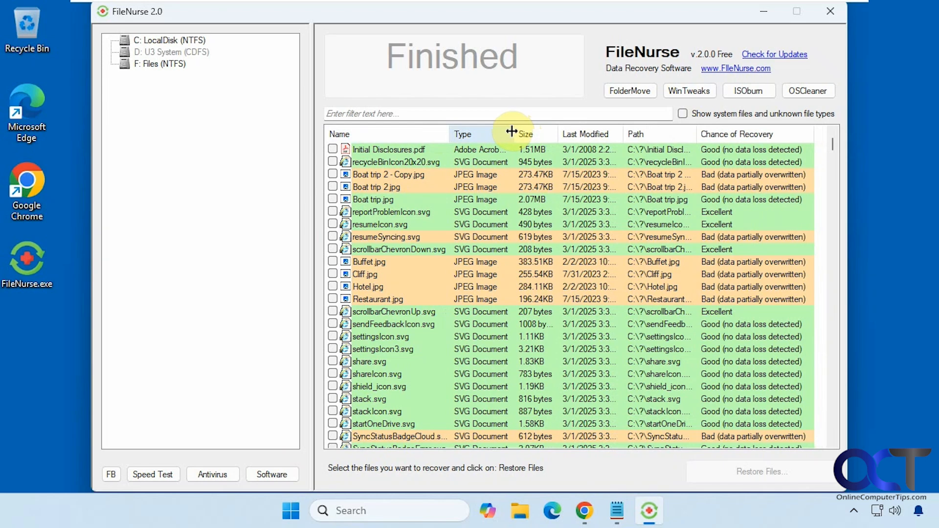
pyautogui.click(404, 139)
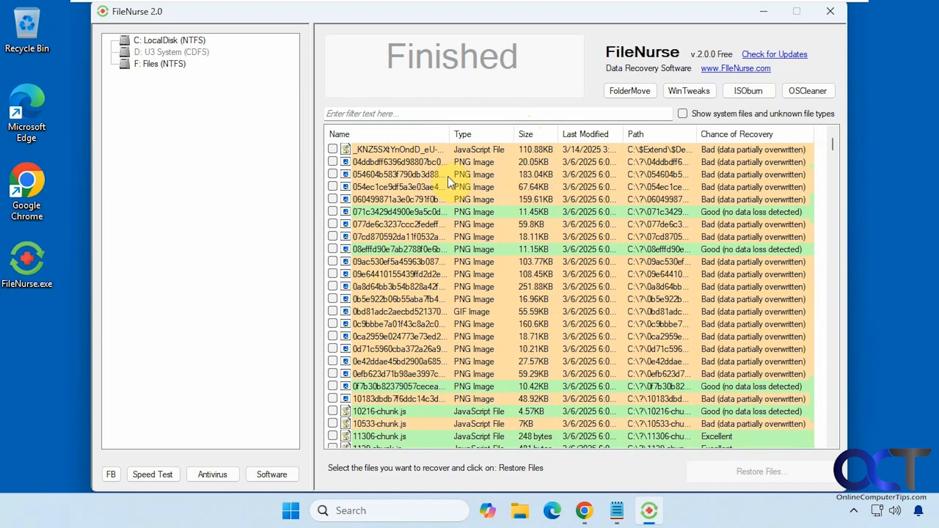
pyautogui.moveTo(697, 132); pyautogui.dragTo(762, 133)
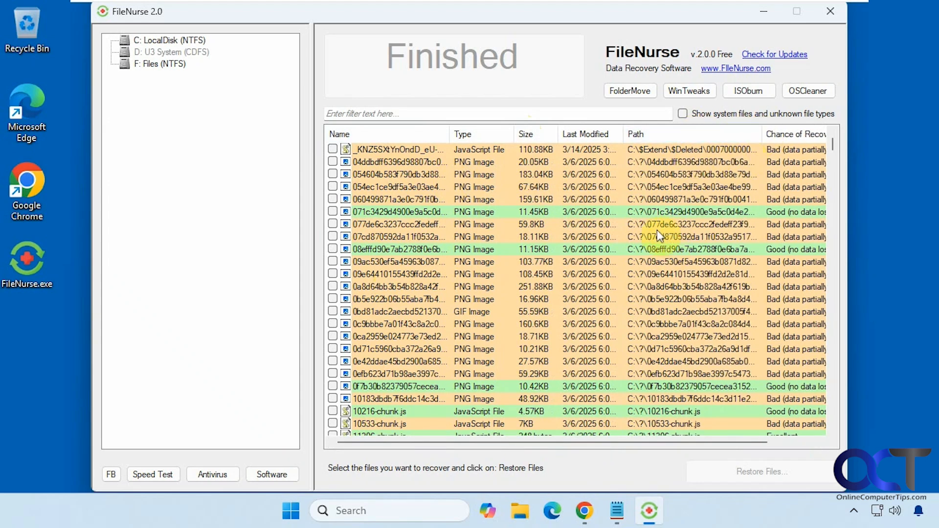
# Filter the scan results by "Hawaii" and mark the Hawaii Airport.jpg from the Friday folder for recovery
pyautogui.click(416, 108)
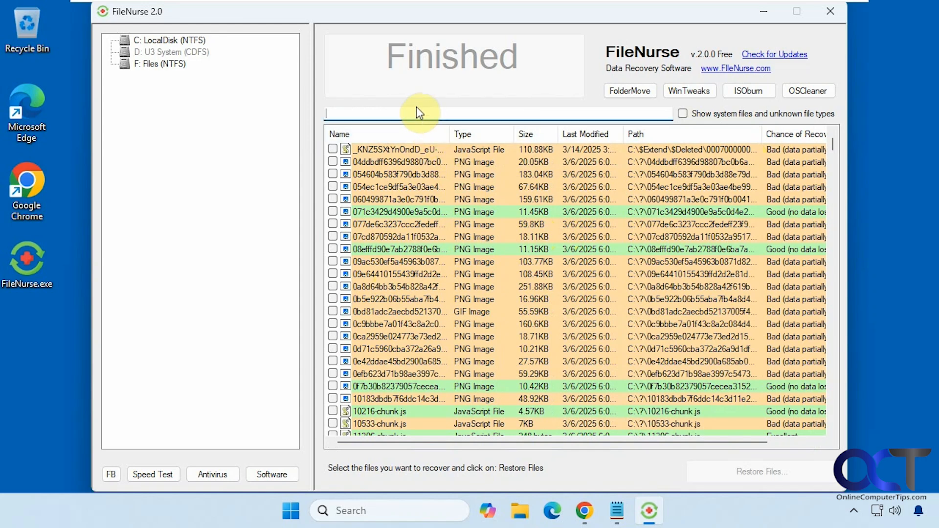
pyautogui.write('Hawaii')
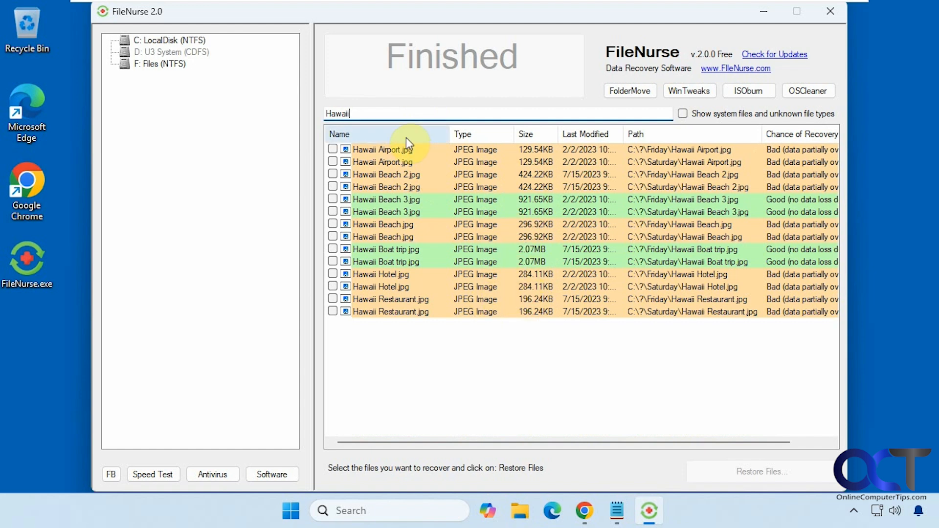
pyautogui.click(404, 150)
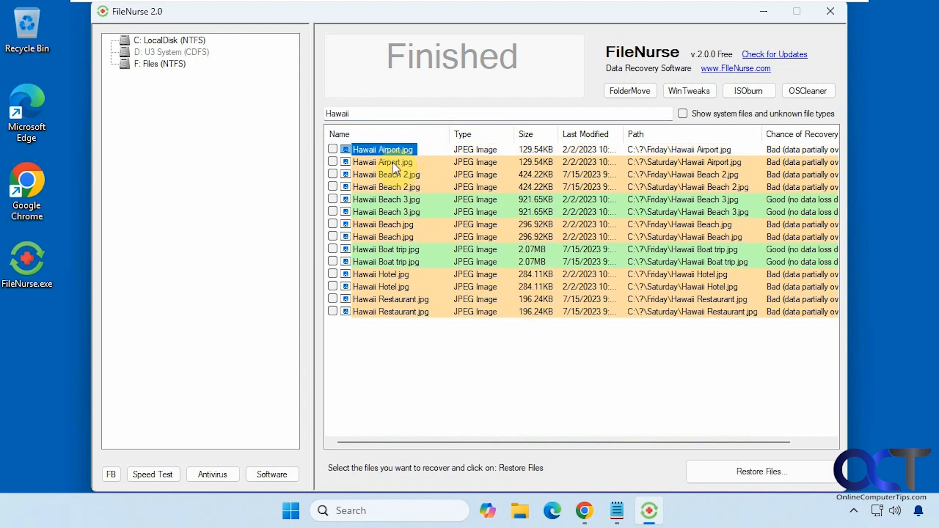
pyautogui.click(383, 149)
pyautogui.click(772, 469)
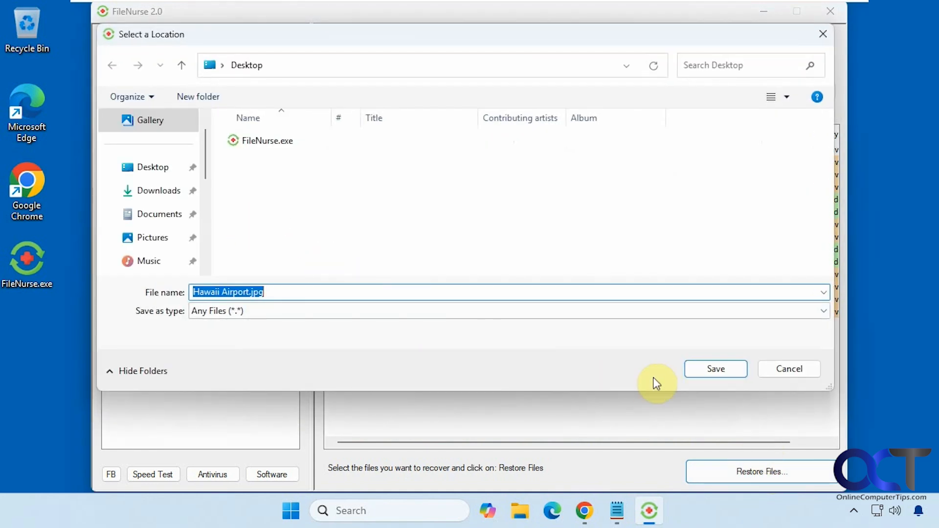
pyautogui.click(705, 370)
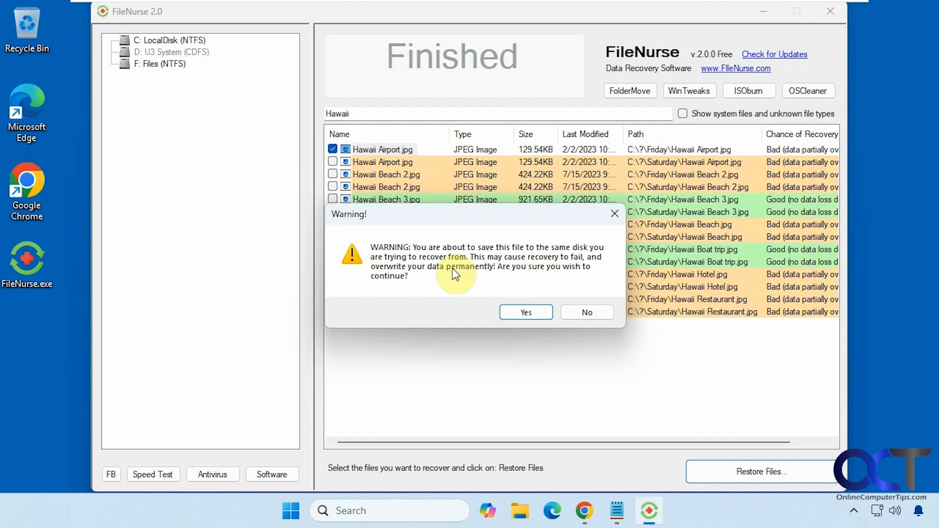
pyautogui.click(570, 313)
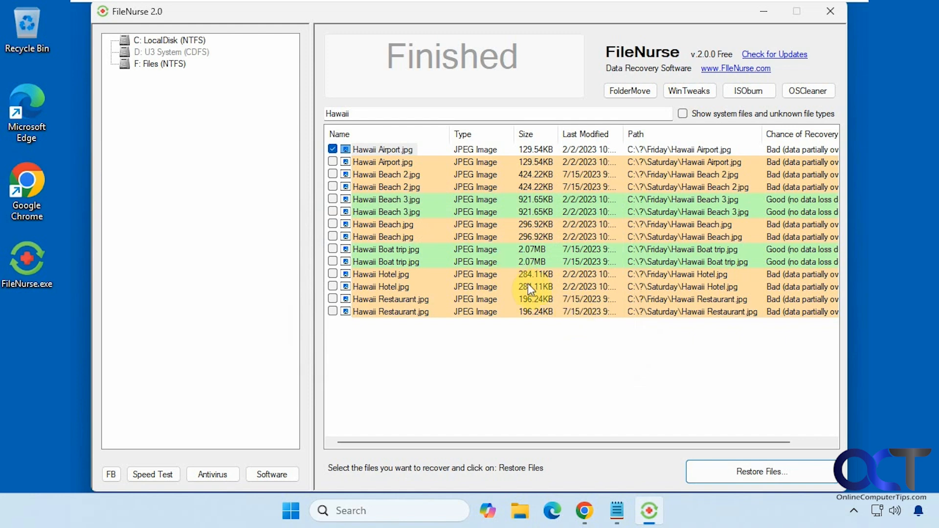
# Restore the marked Hawaii Airport.jpg to the Files (F:) drive under its original name
pyautogui.click(739, 474)
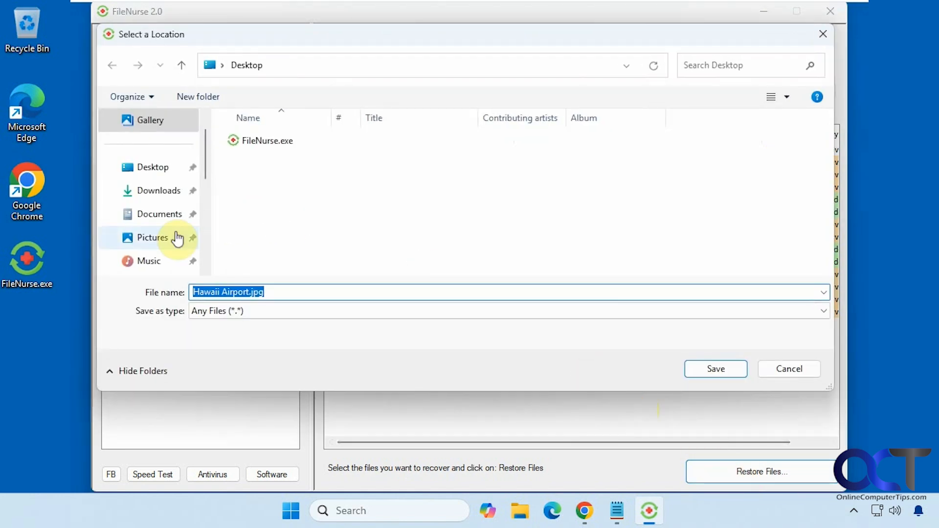
pyautogui.scroll(-1, 159, 260)
pyautogui.scroll(-1, 163, 241)
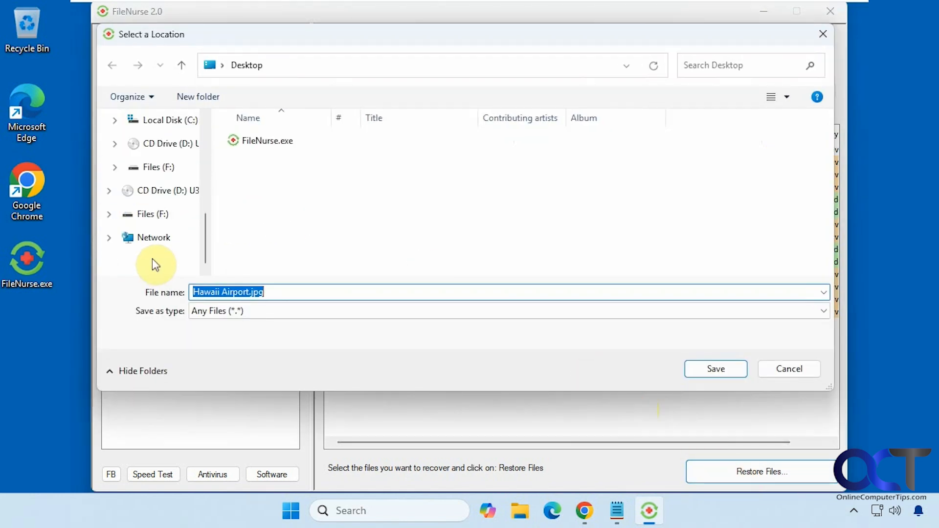
pyautogui.click(163, 220)
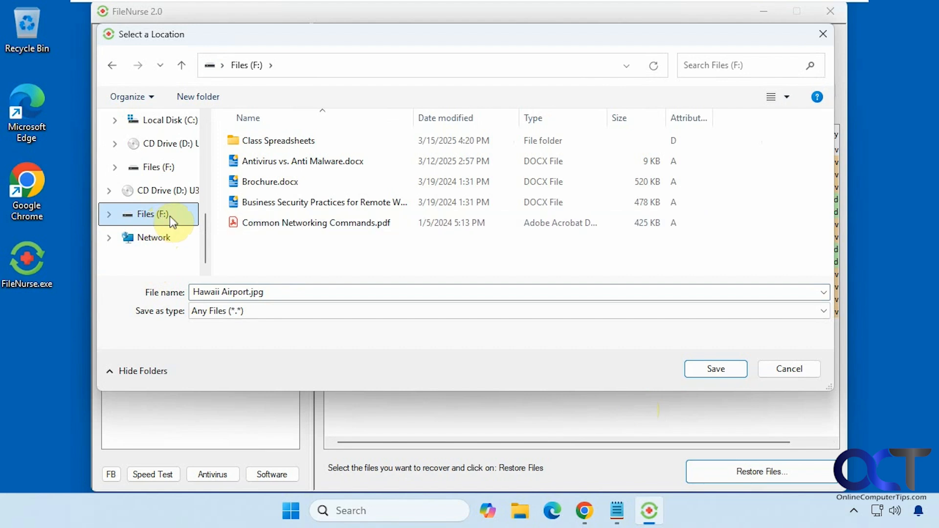
pyautogui.click(710, 366)
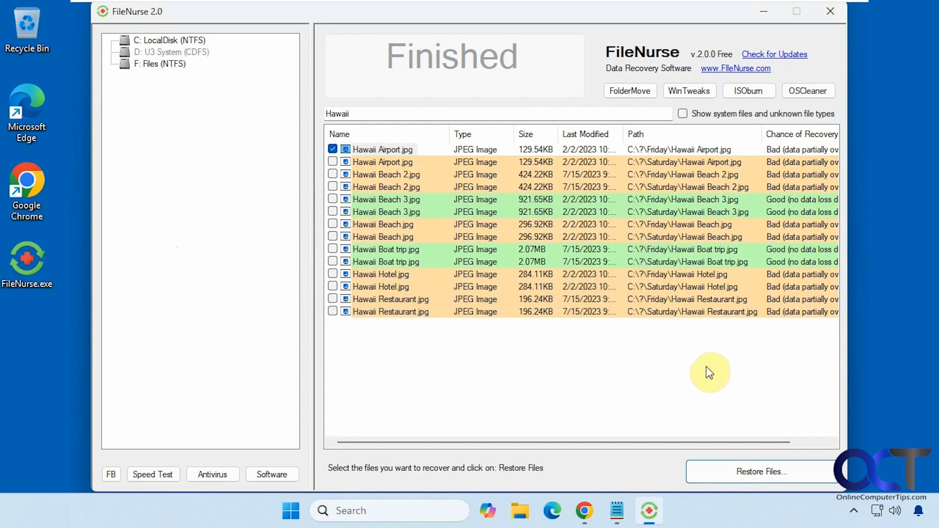
# Check the restored Hawaii Airport.jpg by opening it from the F: drive in File Explorer, then return to FileNurse
pyautogui.click(521, 511)
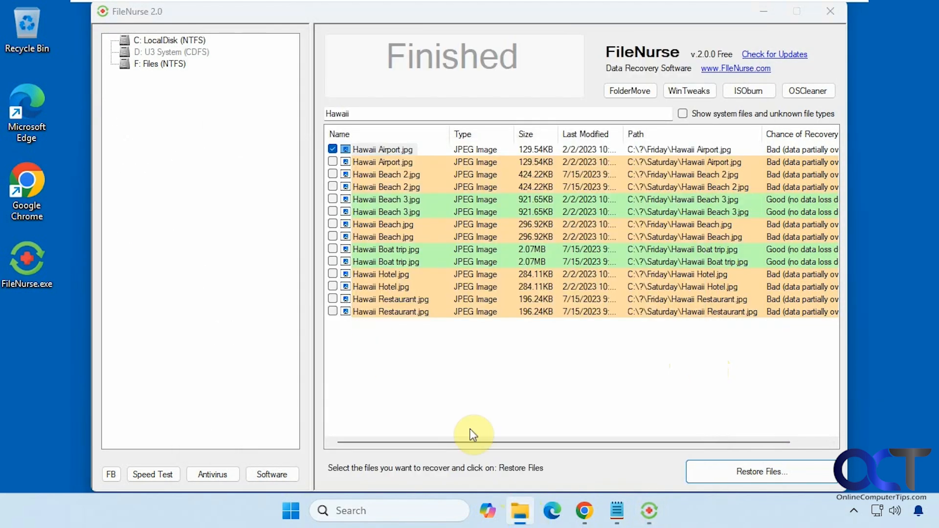
pyautogui.click(519, 509)
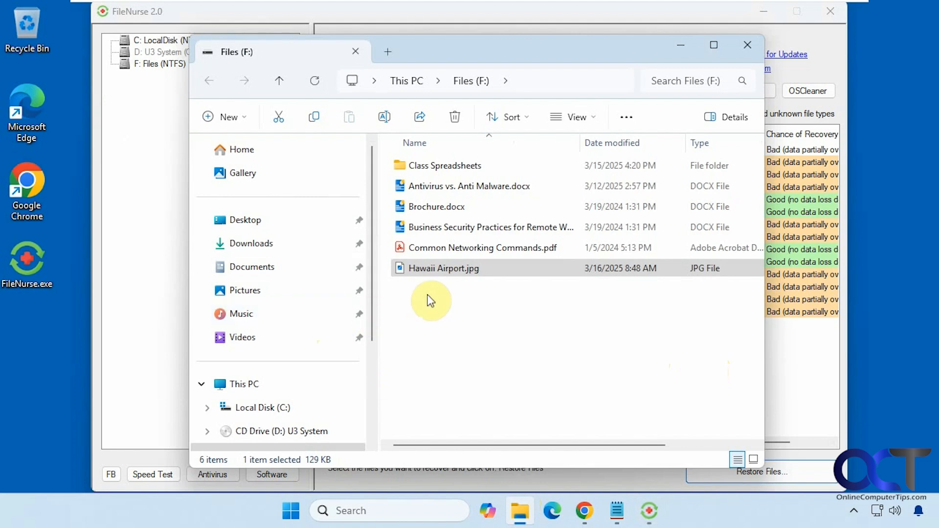
pyautogui.click(442, 273)
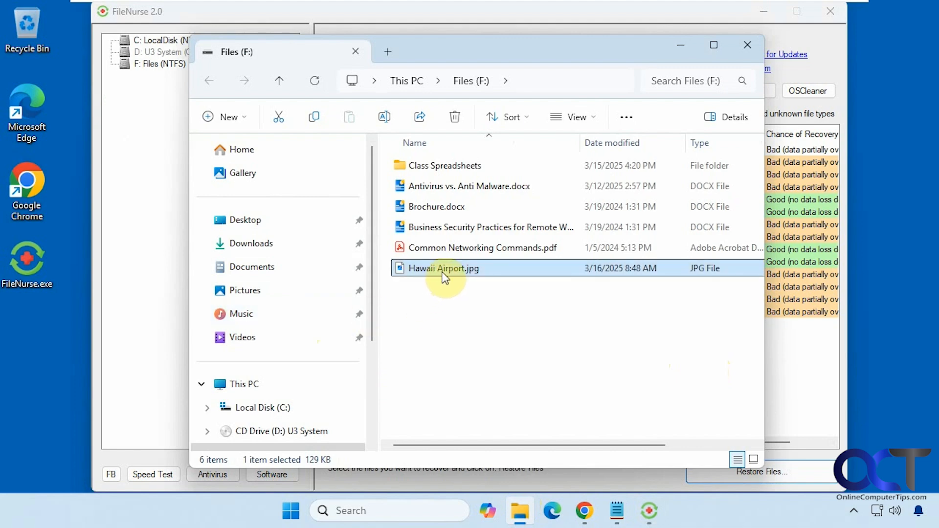
pyautogui.doubleClick(443, 273)
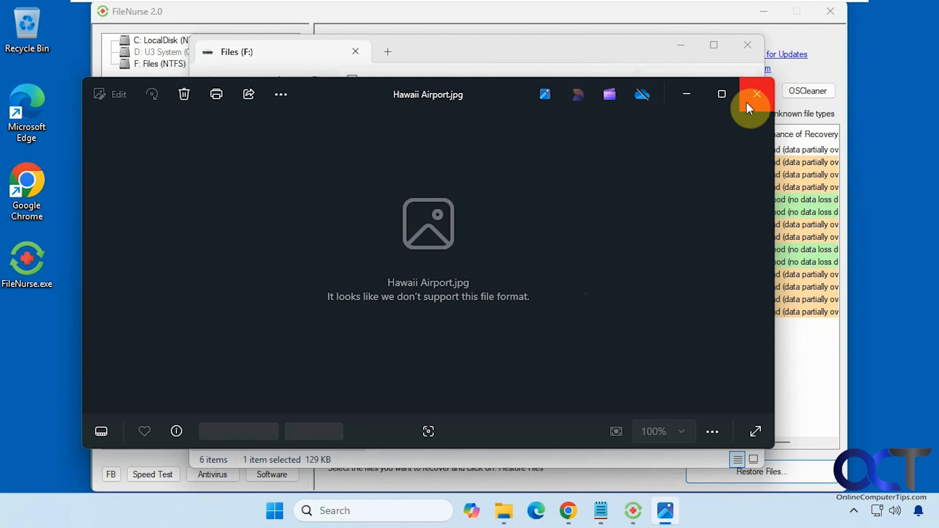
pyautogui.click(746, 102)
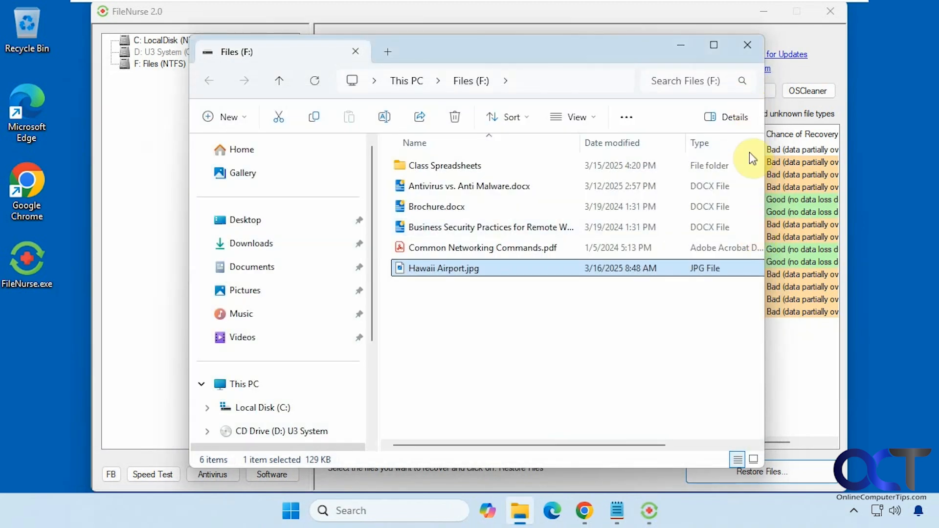
pyautogui.click(679, 47)
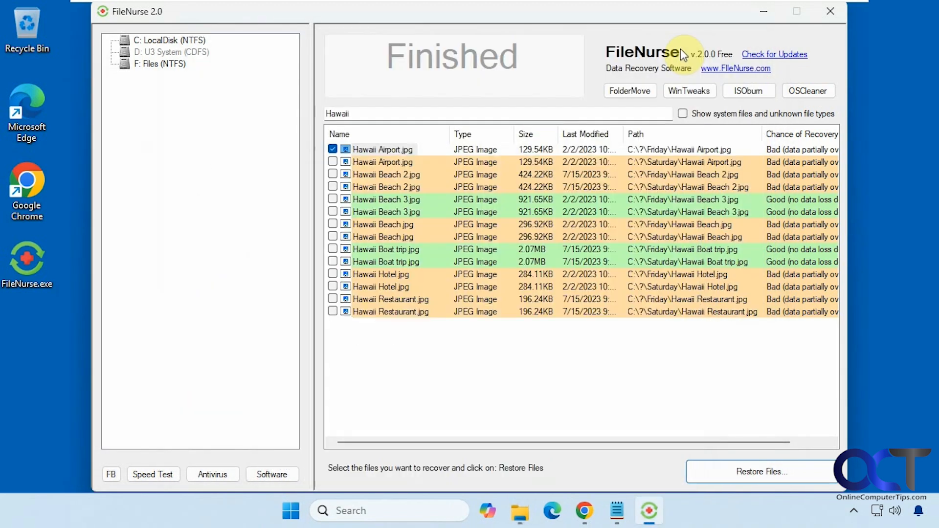
# Unmark Hawaii Airport.jpg and restore the Friday folder's Hawaii Beach 3.jpg to the Files (F:) drive instead
pyautogui.click(333, 149)
pyautogui.click(332, 199)
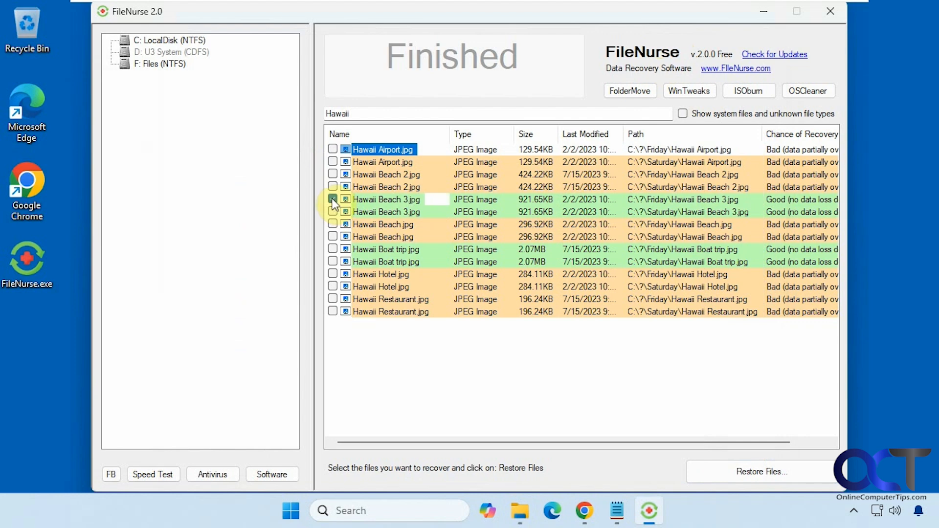
pyautogui.click(765, 471)
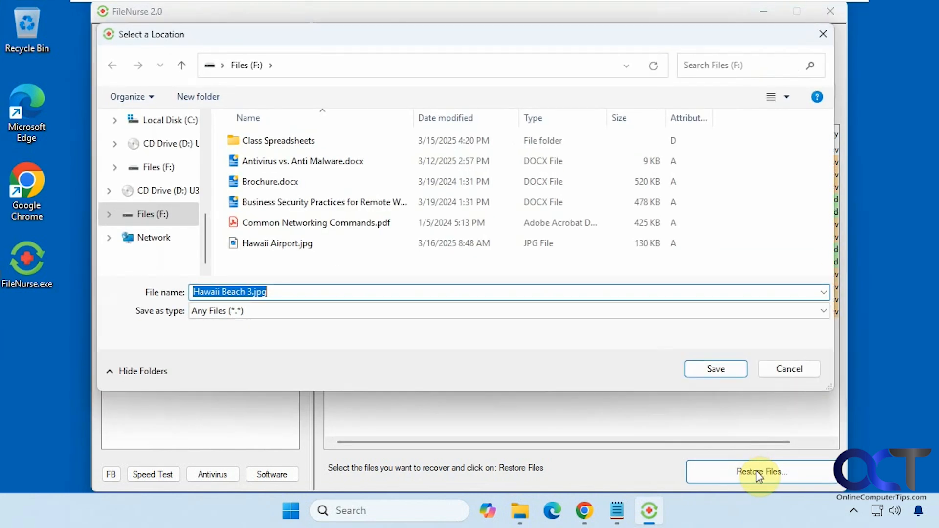
pyautogui.click(706, 370)
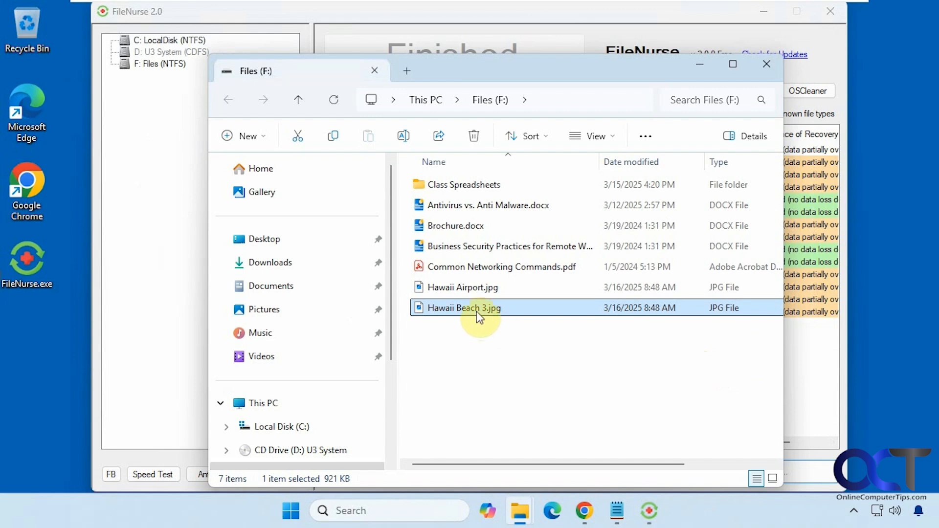
# View the restored Hawaii Beach 3.jpg from the F: drive and examine its file details, then return to FileNurse
pyautogui.doubleClick(476, 309)
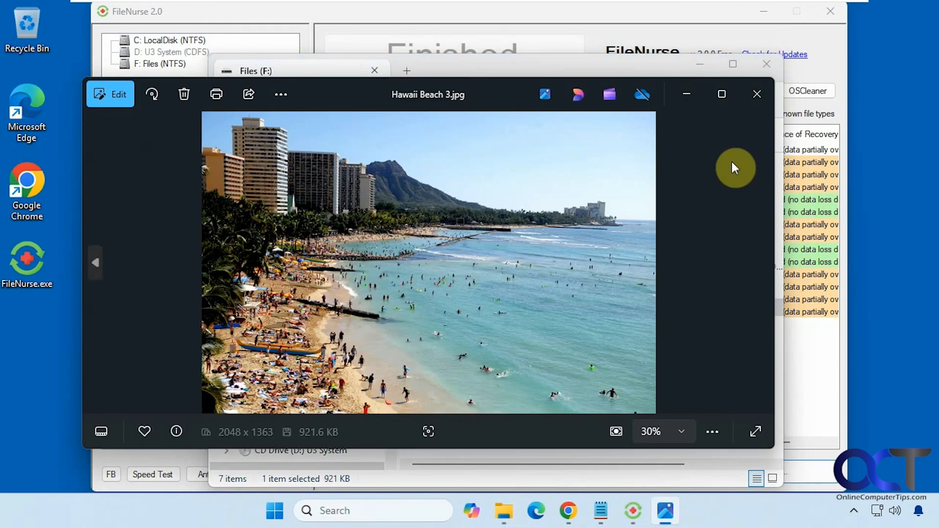
pyautogui.click(756, 94)
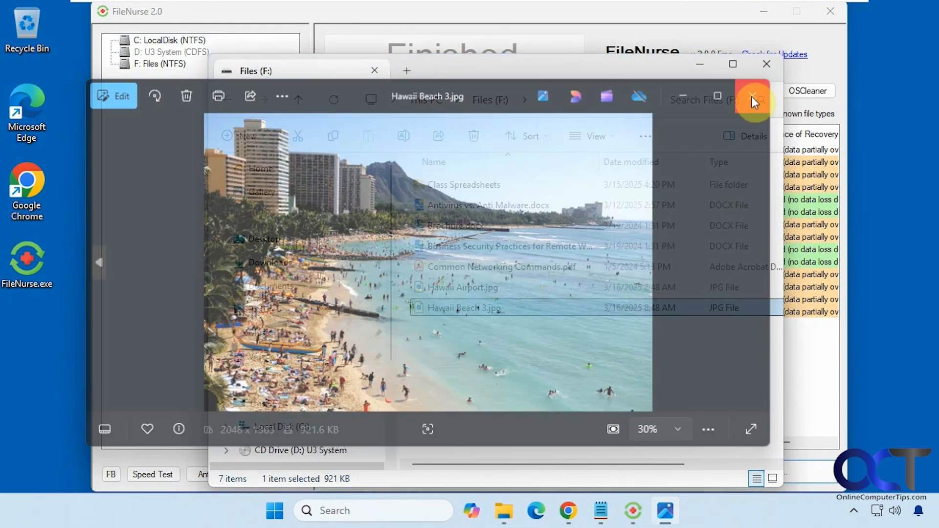
pyautogui.moveTo(621, 452); pyautogui.dragTo(711, 451)
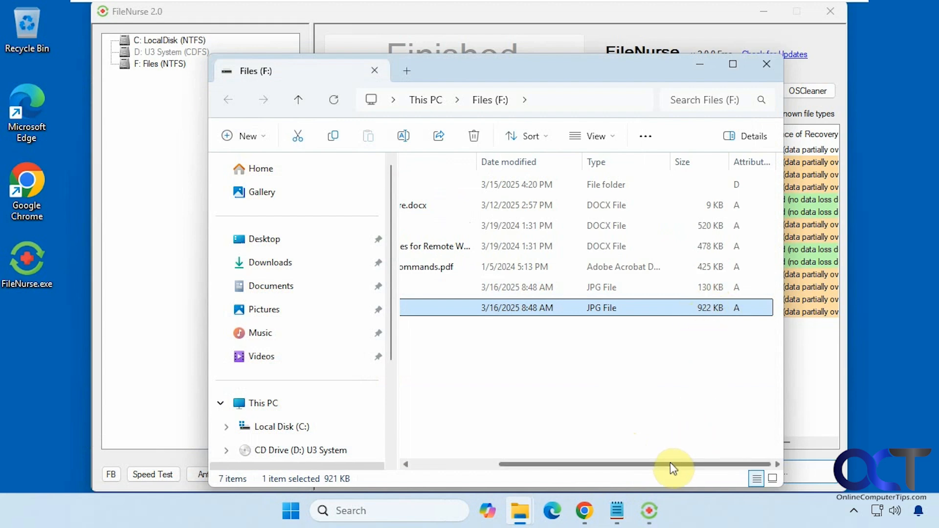
pyautogui.moveTo(670, 463); pyautogui.dragTo(592, 465)
pyautogui.click(701, 65)
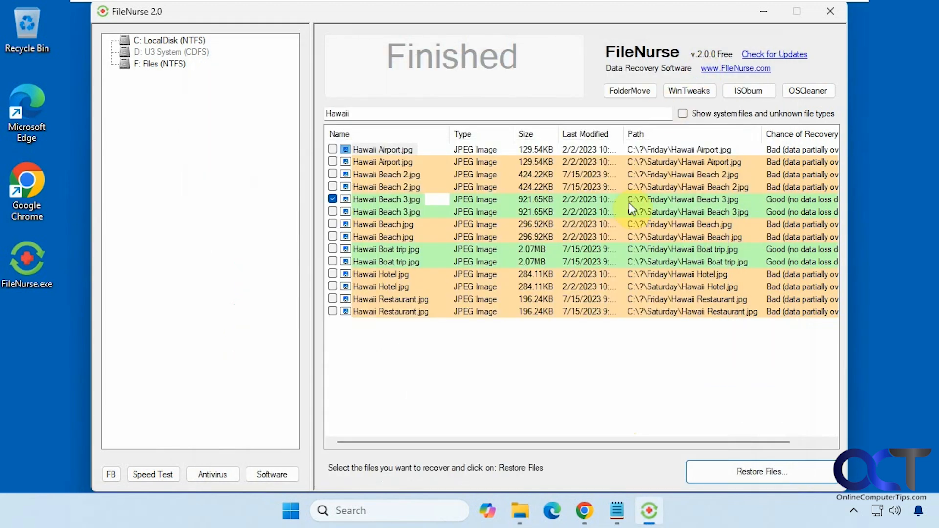
# Also mark the Saturday folder's Hawaii Beach 3.jpg and the Friday folder's Hawaii Beach.jpg for recovery
pyautogui.click(333, 211)
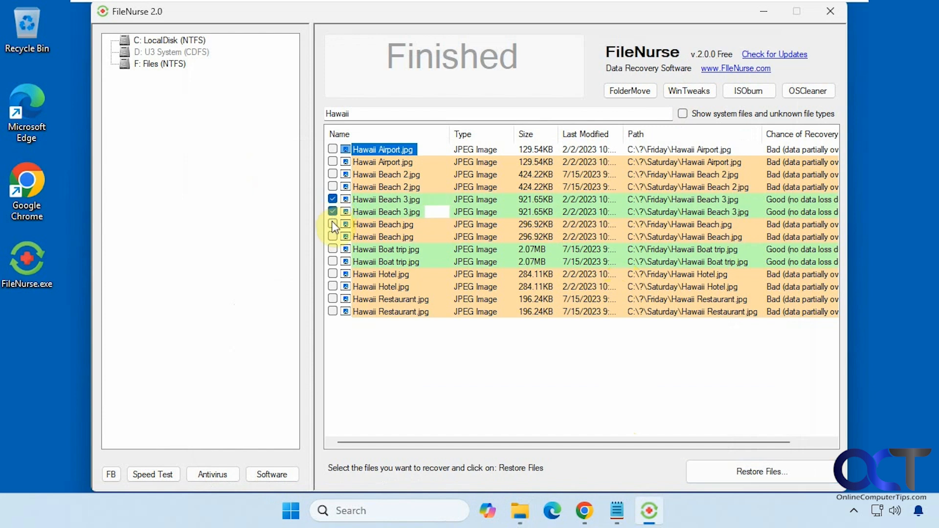
pyautogui.click(334, 224)
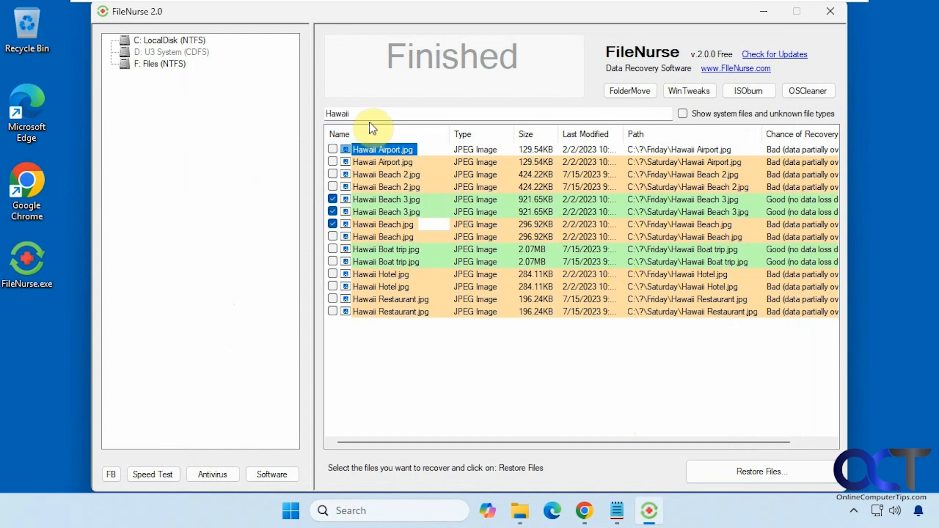
# Try filtering the deleted files with "*jpg" in place of "Hawaii", and clear the filter to list all files
pyautogui.click(365, 105)
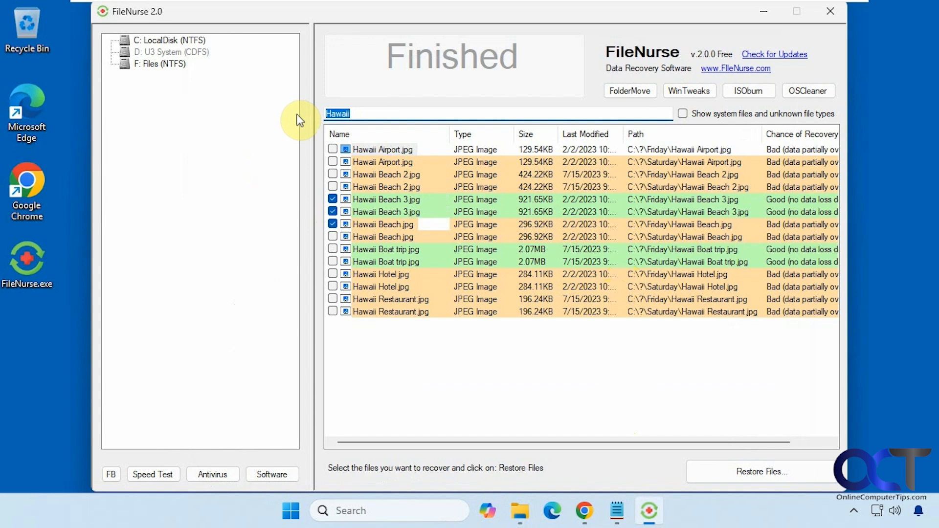
pyautogui.write('*jpg')
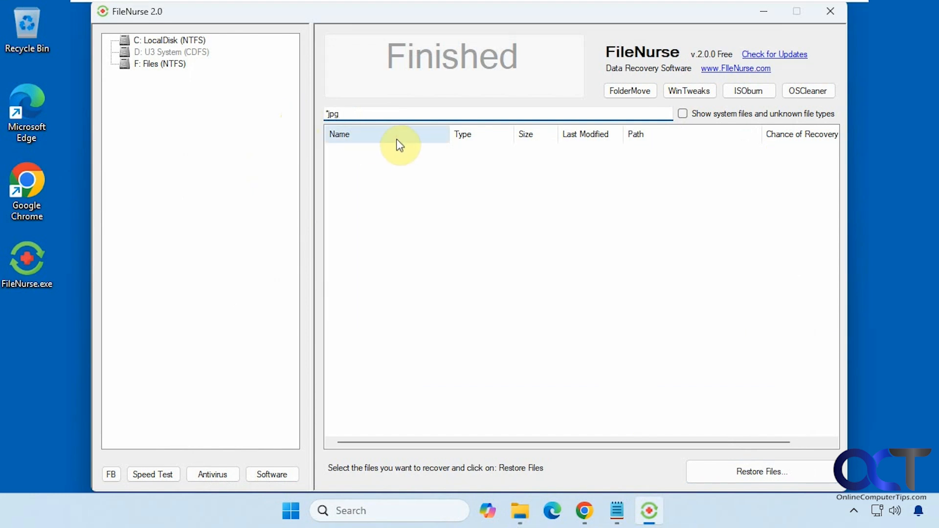
pyautogui.moveTo(381, 111); pyautogui.dragTo(302, 111)
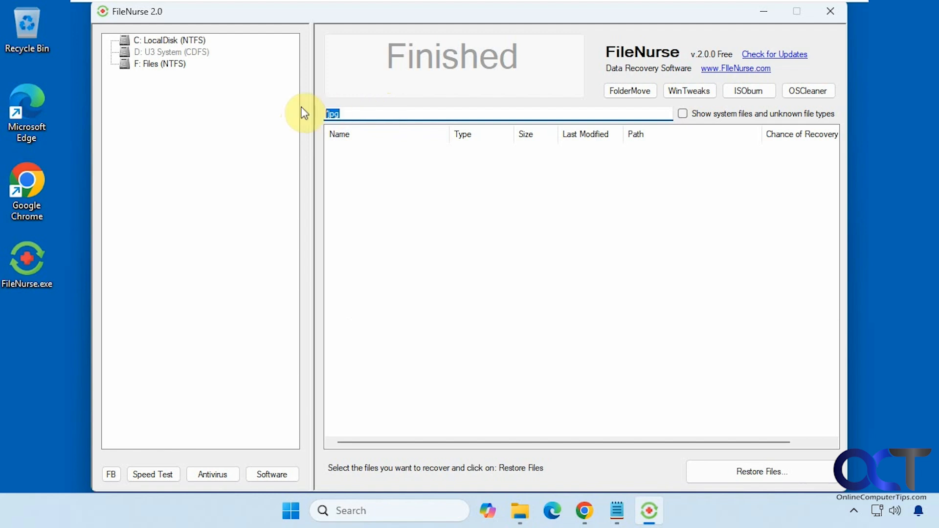
pyautogui.press('BackSpace')
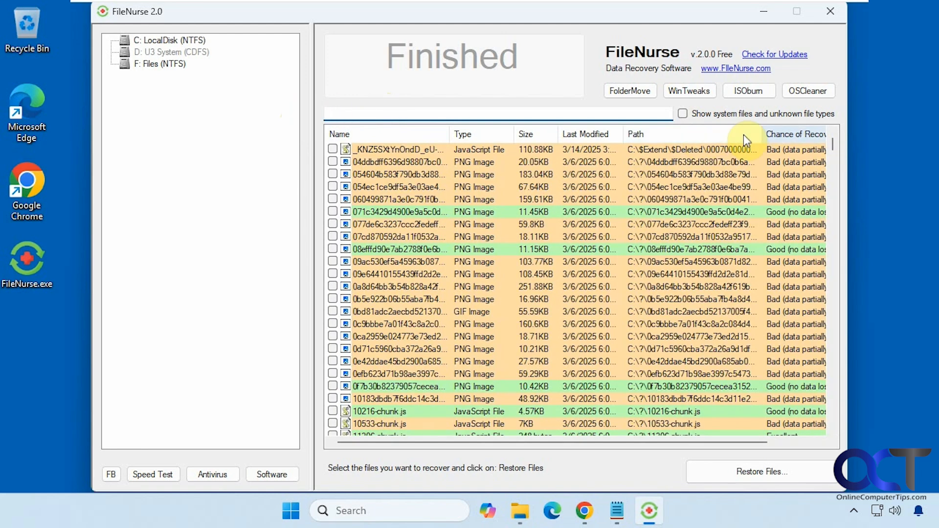
# Sort the full list of deleted files by chance of recovery, look through it, and re-sort it by path
pyautogui.click(780, 135)
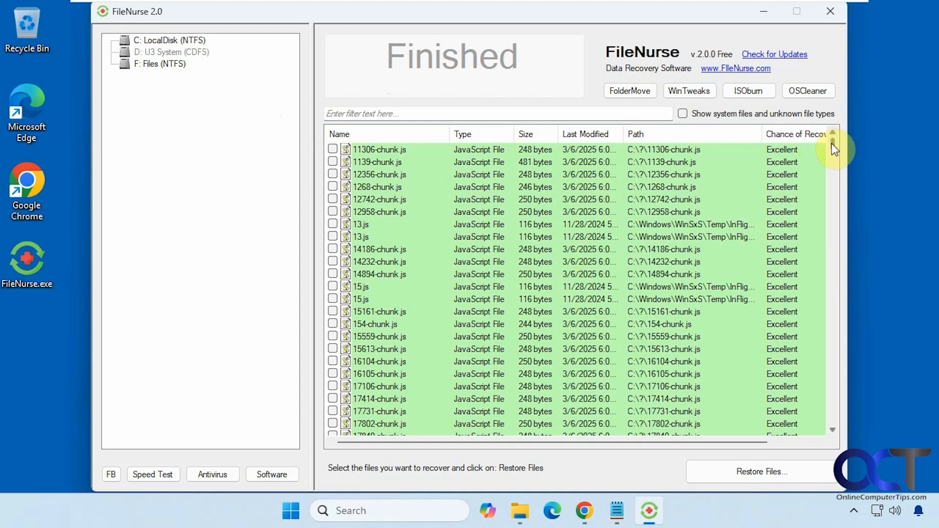
pyautogui.moveTo(831, 143); pyautogui.dragTo(837, 395)
pyautogui.click(700, 136)
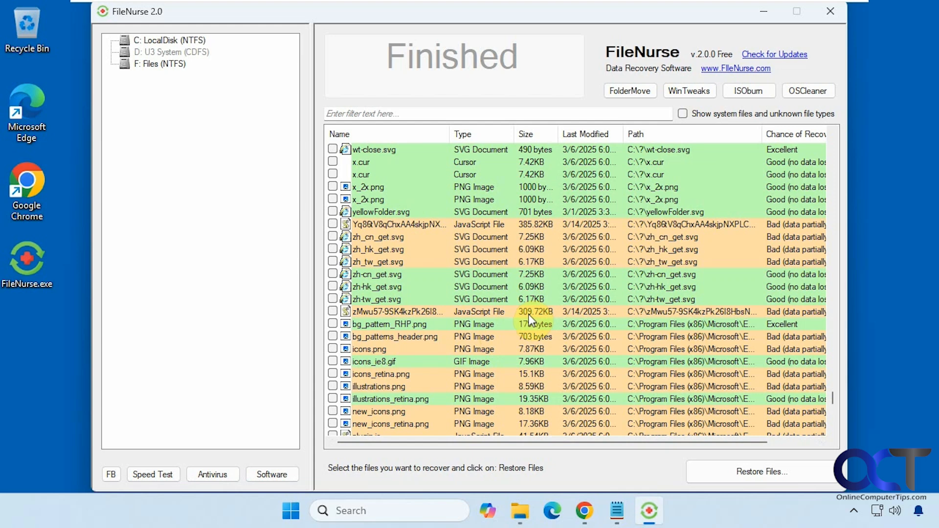
# Switch to Google Chrome and locate the download option for FileNurse.exe on the open SoftEnjoy page
pyautogui.moveTo(584, 510)
pyautogui.click(629, 462)
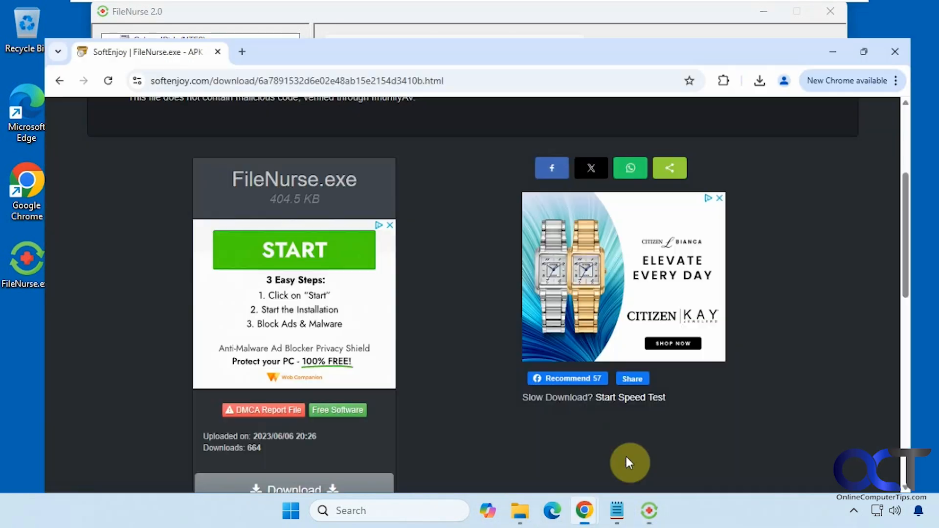
pyautogui.scroll(-1, 435, 302)
pyautogui.scroll(2, 435, 304)
pyautogui.scroll(-1, 437, 304)
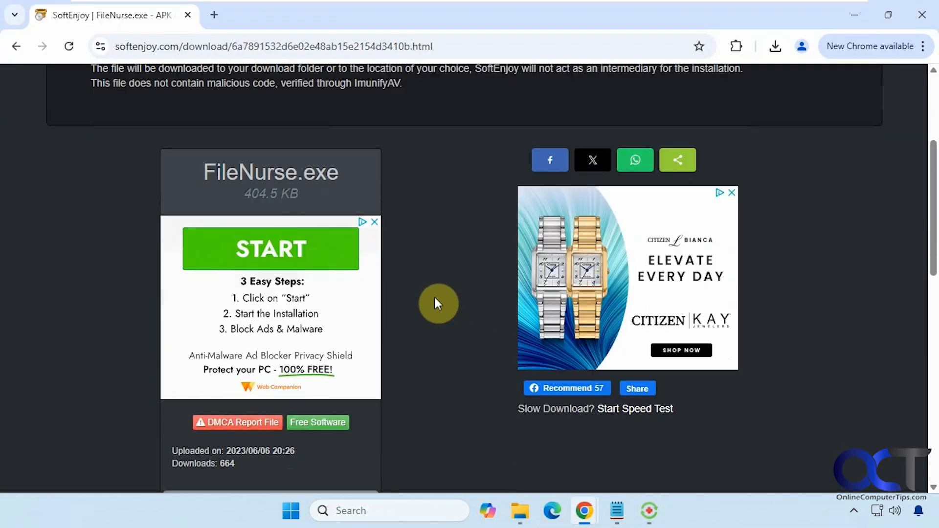
pyautogui.scroll(-1, 436, 304)
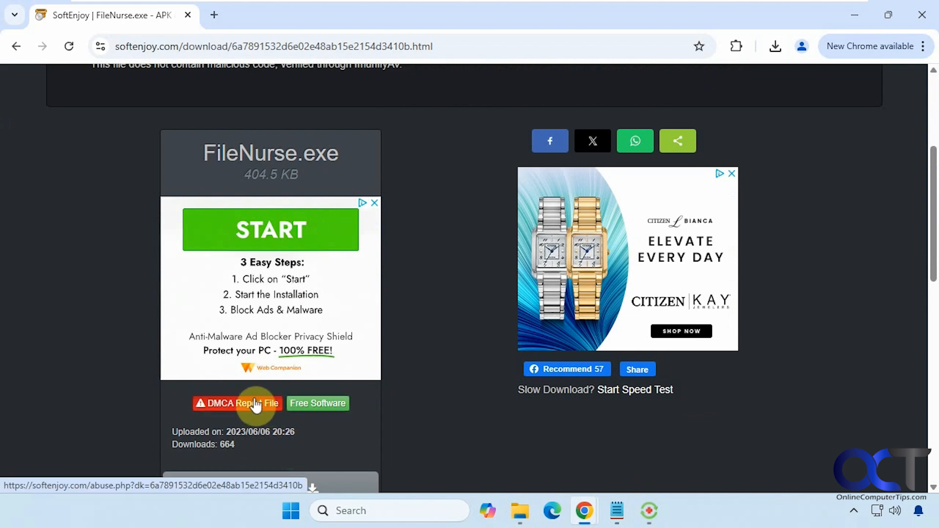
pyautogui.scroll(-1, 252, 404)
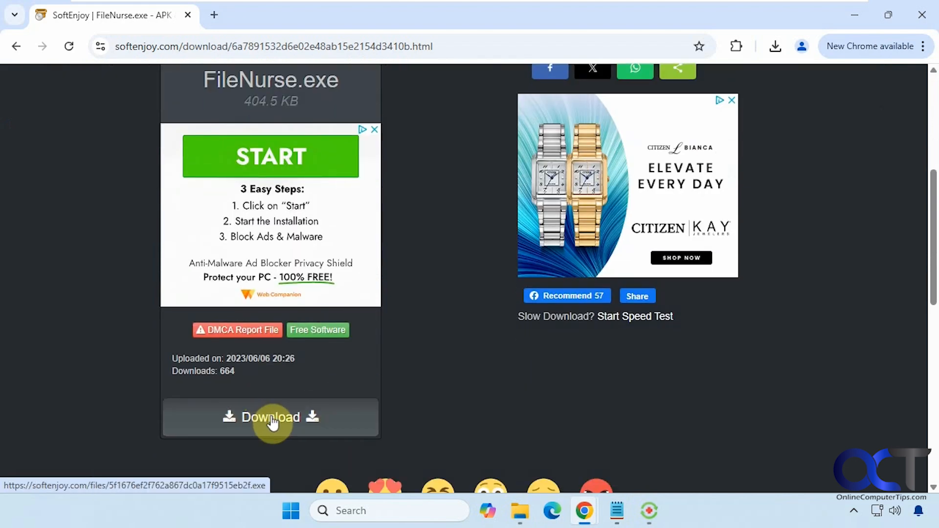